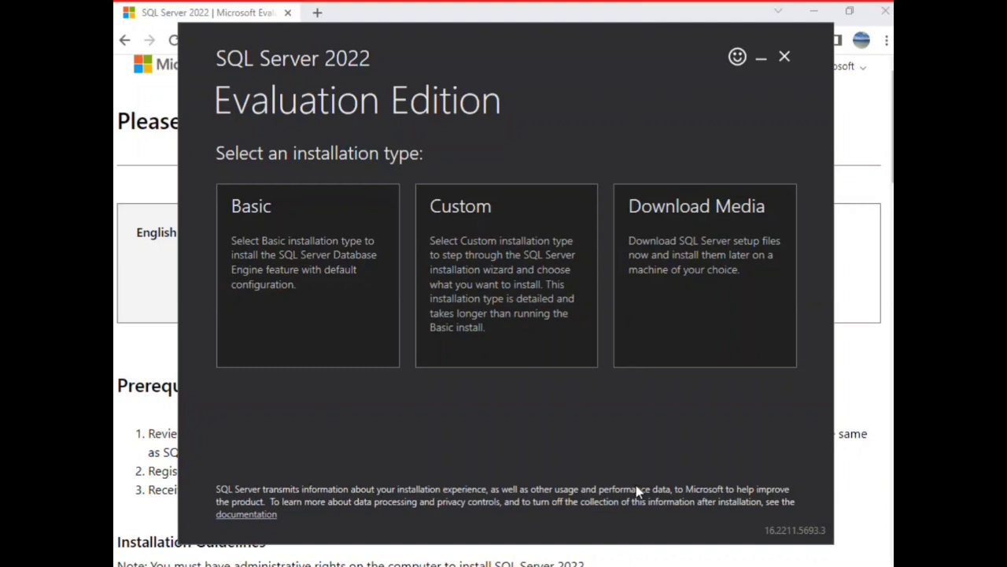
Step: Download the English ISO media for SQL Server 2022 Evaluation to the Downloads folder and exit the installer
{"action": "left_click", "coordinate": [859, 141]}
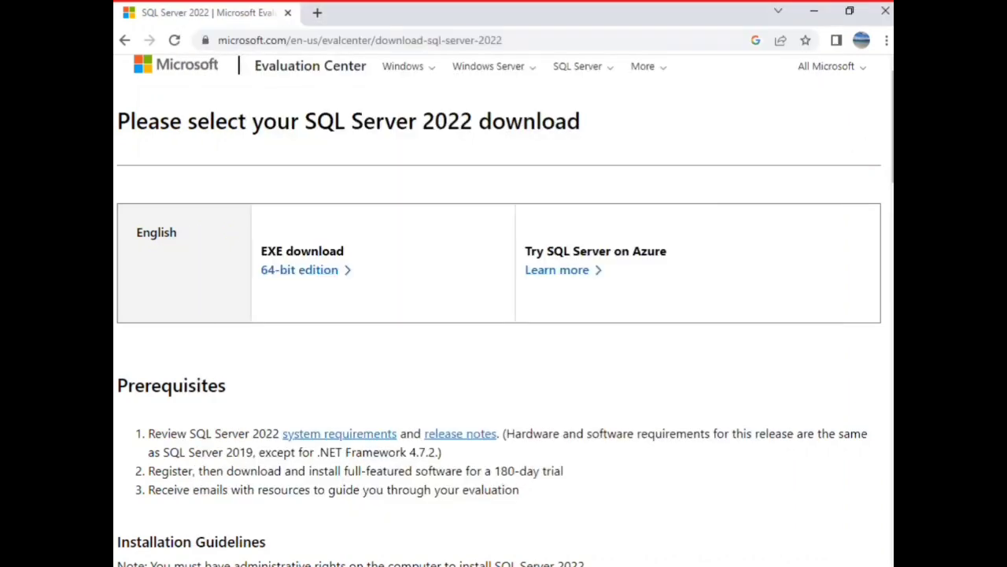
{"action": "scroll", "coordinate": [882, 148], "scroll_direction": "up", "scroll_amount": 1}
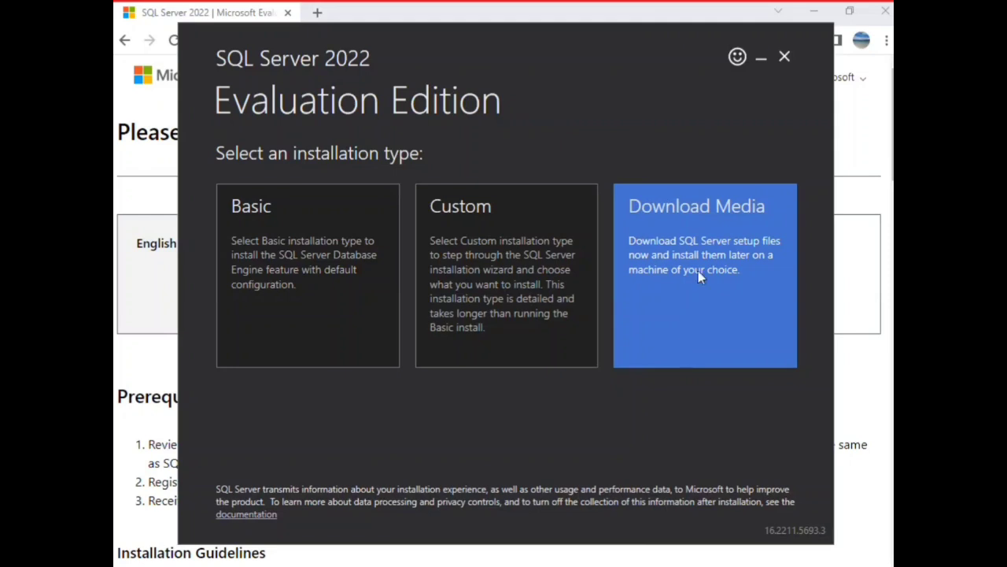
{"action": "left_click", "coordinate": [711, 244]}
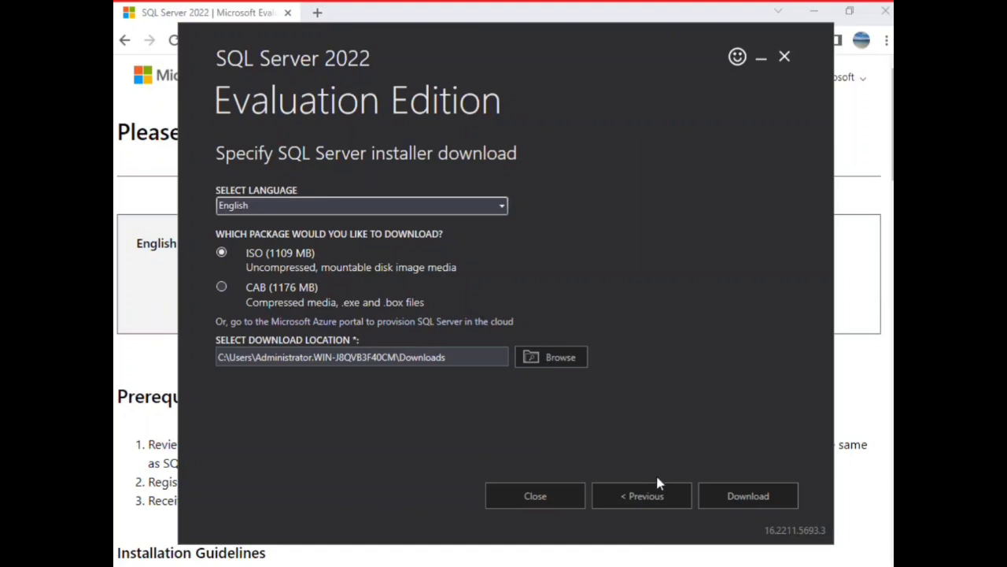
{"action": "left_click", "coordinate": [731, 495]}
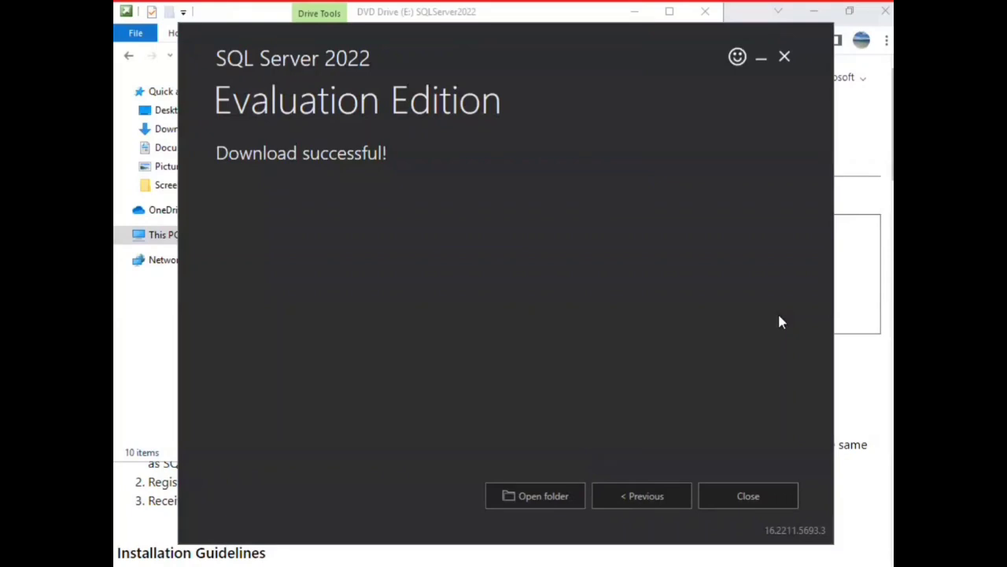
{"action": "left_click", "coordinate": [743, 497]}
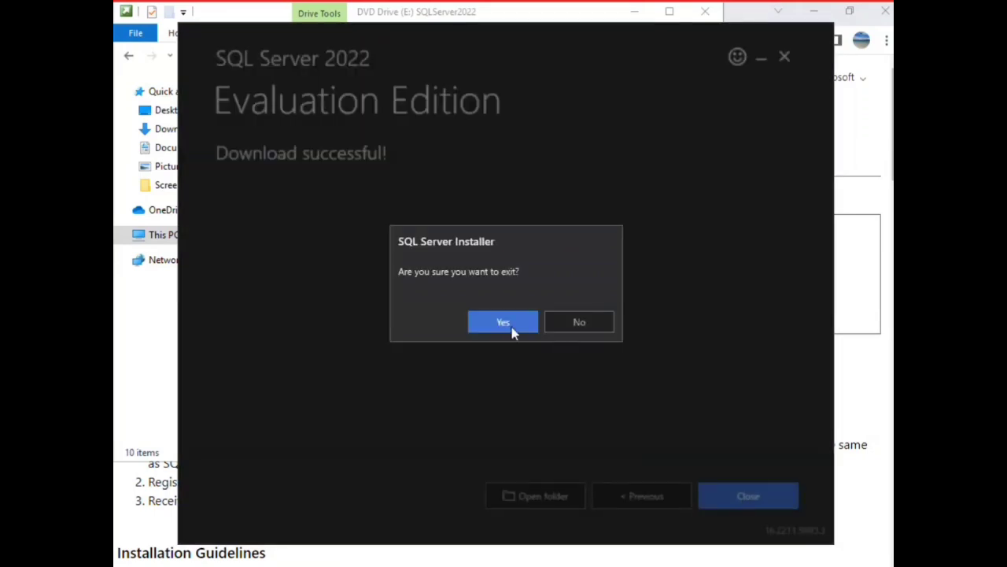
{"action": "left_click", "coordinate": [511, 325]}
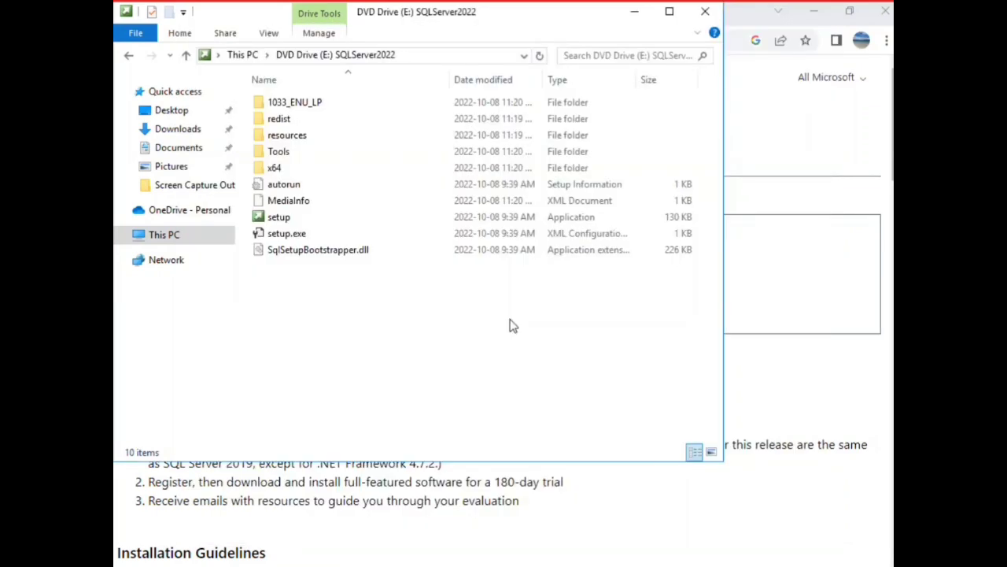
Step: Run the setup application from the SQLServer2022 DVD drive as administrator and dismiss the Windows updates notice and its Settings window
{"action": "left_click", "coordinate": [671, 13]}
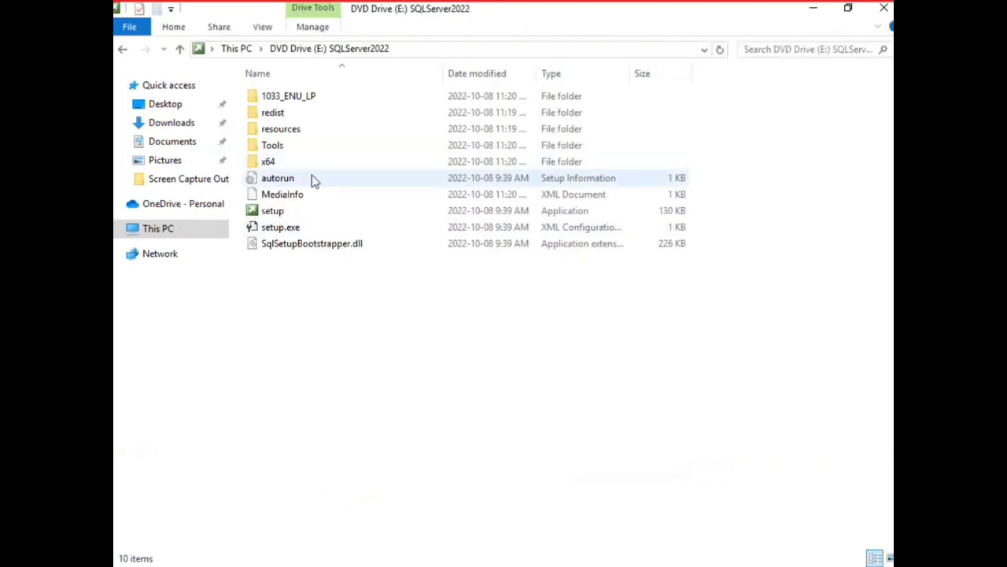
{"action": "left_click", "coordinate": [272, 215]}
{"action": "right_click", "coordinate": [272, 217]}
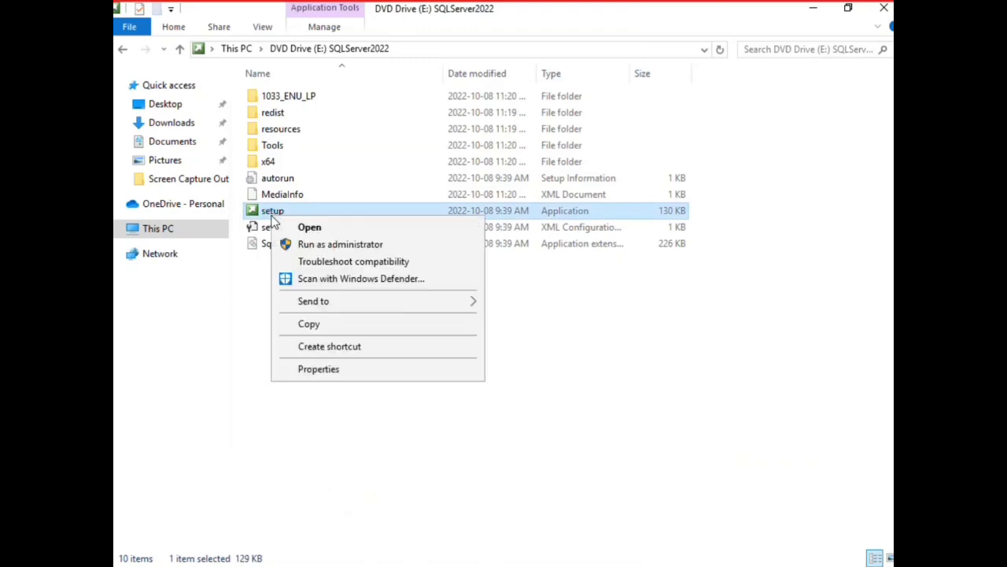
{"action": "left_click", "coordinate": [306, 250]}
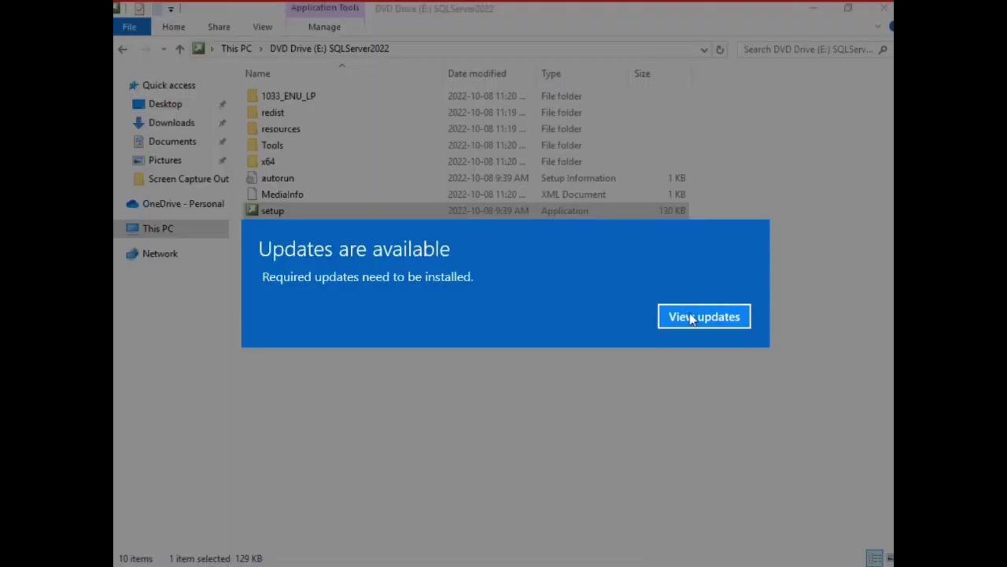
{"action": "left_click", "coordinate": [693, 317]}
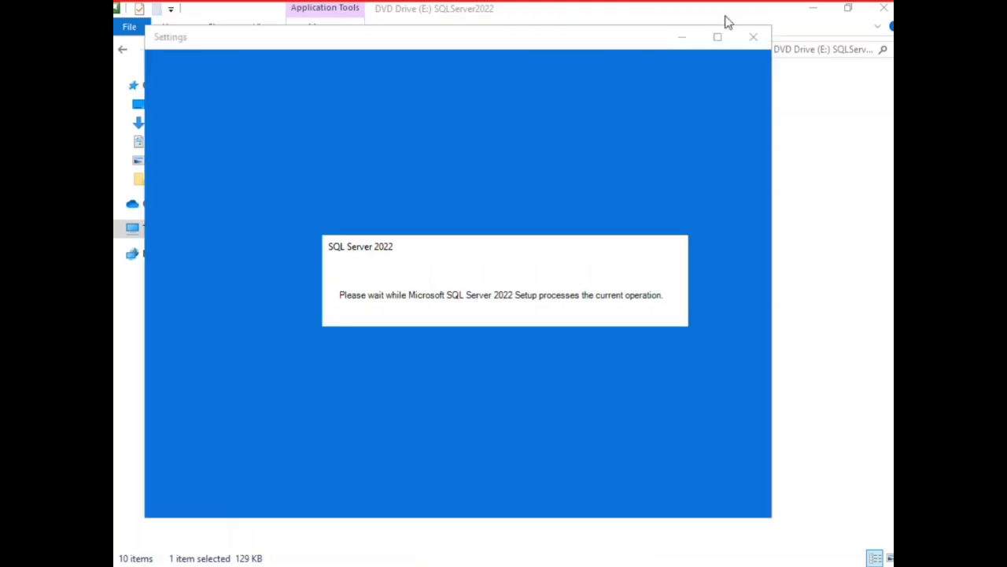
{"action": "left_click", "coordinate": [685, 40]}
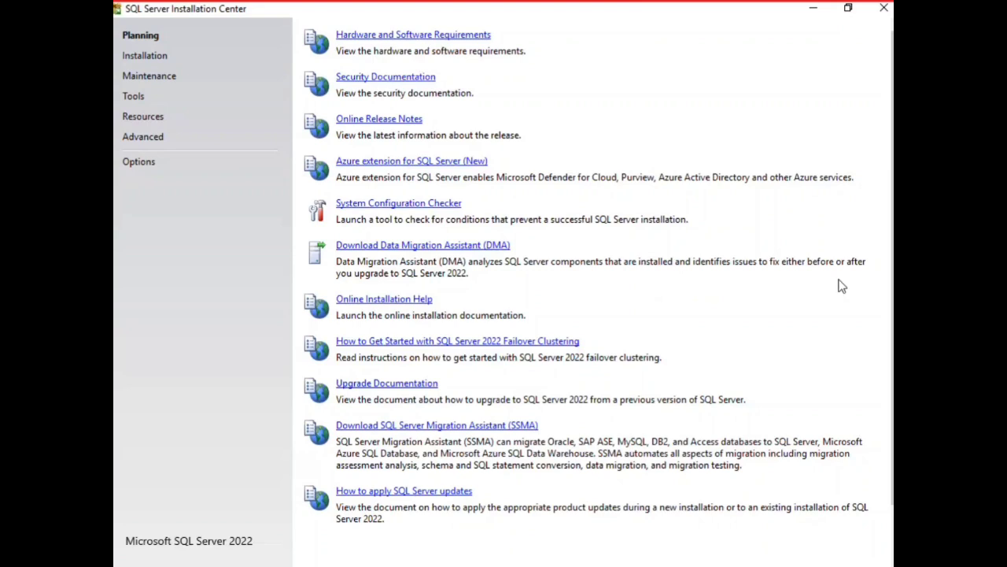
Step: Launch a new SQL Server standalone installation from the Installation Center
{"action": "left_click", "coordinate": [145, 63]}
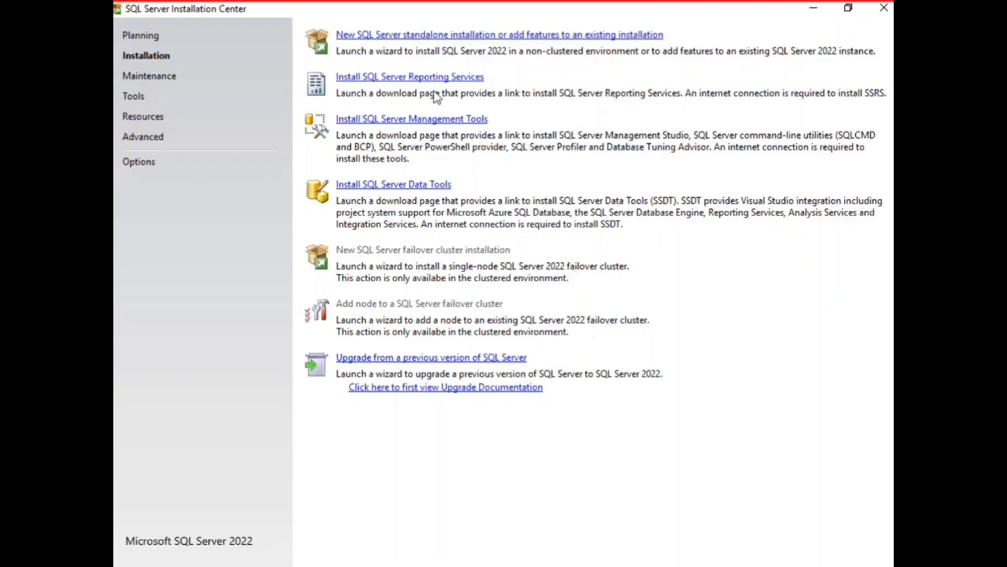
{"action": "left_click", "coordinate": [425, 33]}
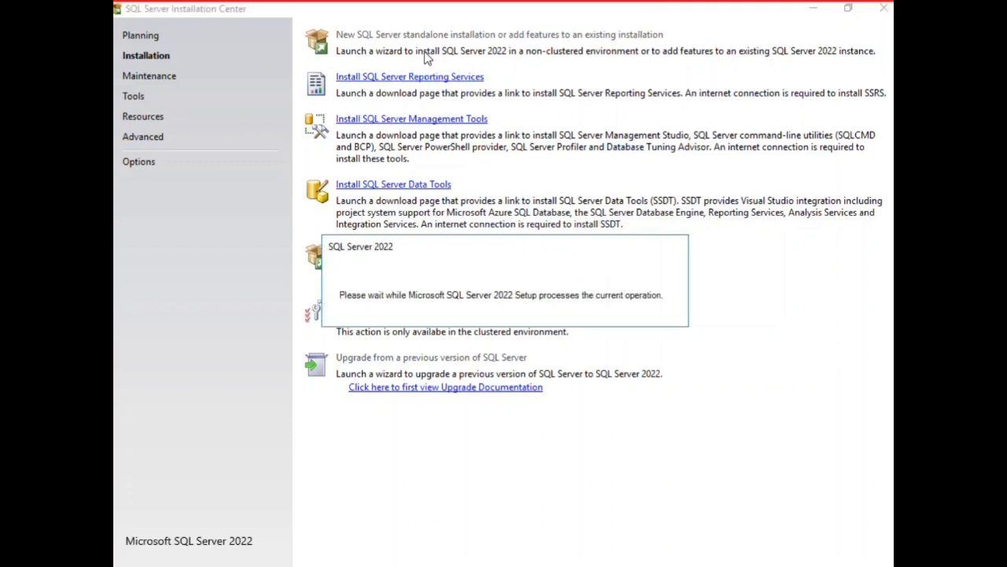
{"action": "left_click", "coordinate": [370, 296]}
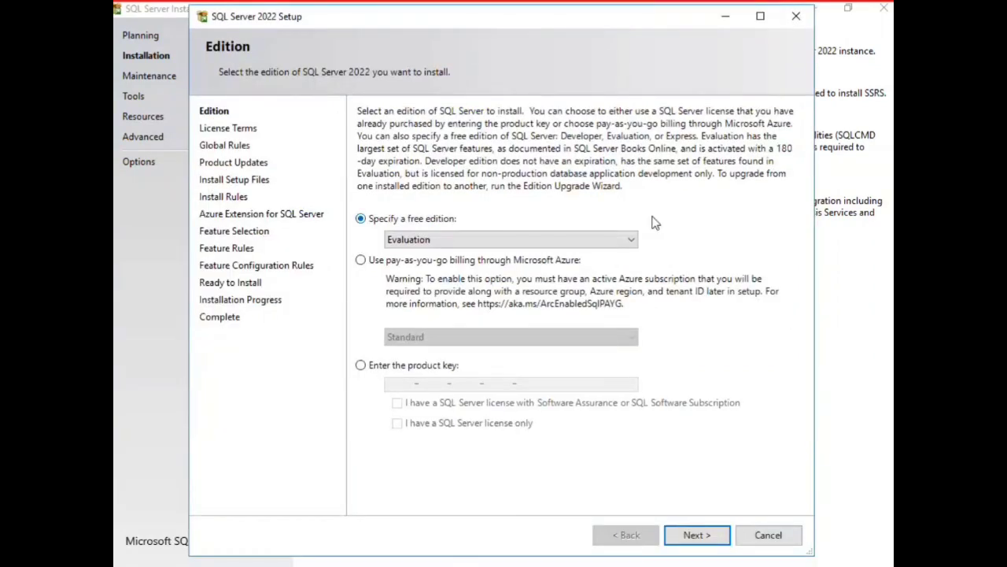
Step: Try the Developer and Express options for the free edition and return the choice to Evaluation
{"action": "left_click", "coordinate": [634, 244]}
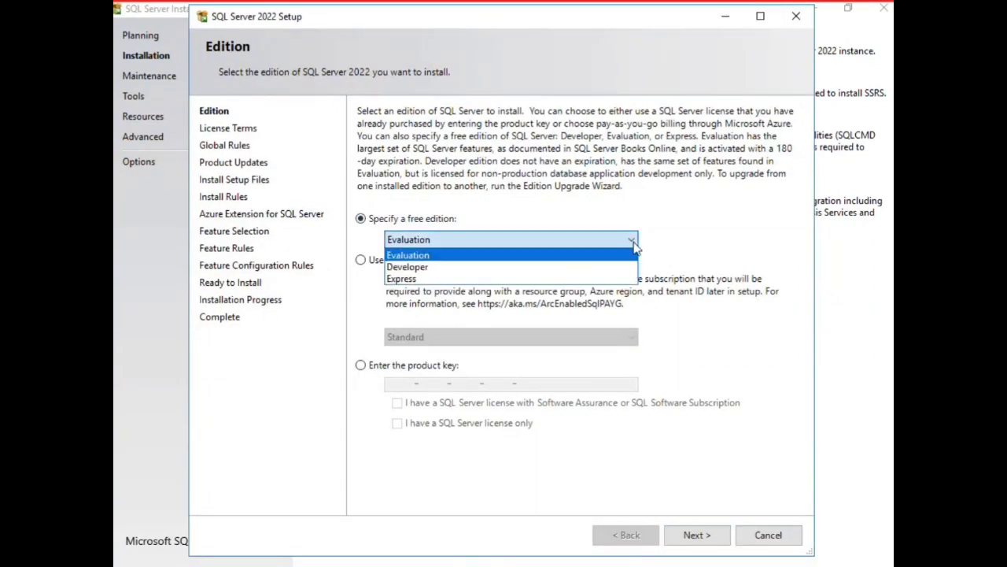
{"action": "left_click", "coordinate": [608, 272]}
{"action": "left_click", "coordinate": [598, 249]}
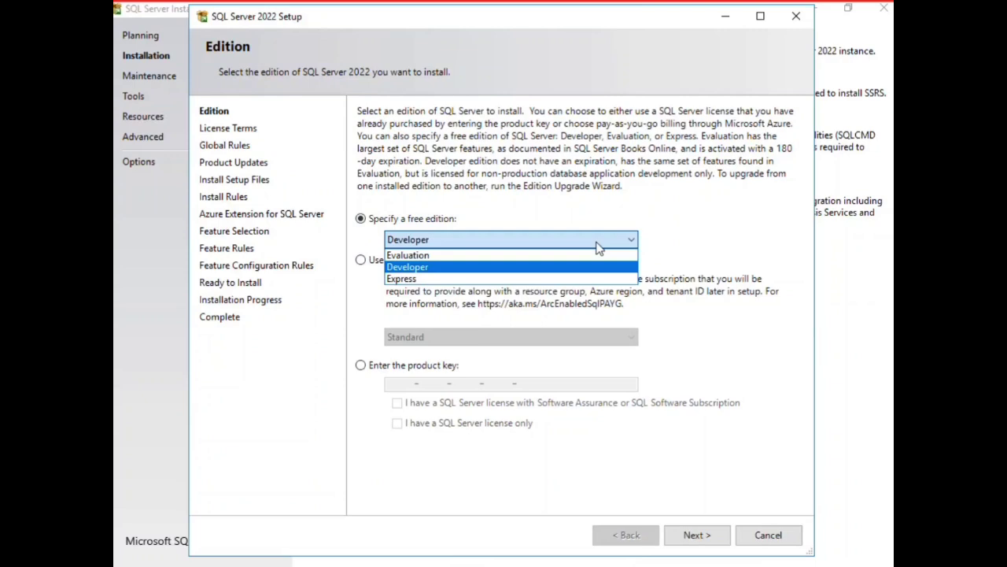
{"action": "left_click", "coordinate": [543, 279]}
{"action": "left_click", "coordinate": [573, 234]}
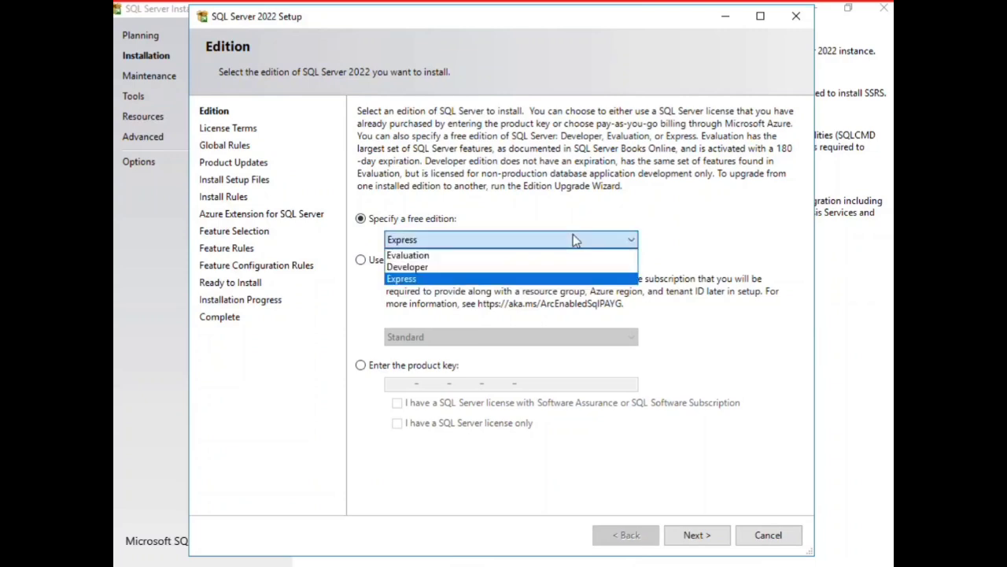
{"action": "left_click", "coordinate": [535, 257]}
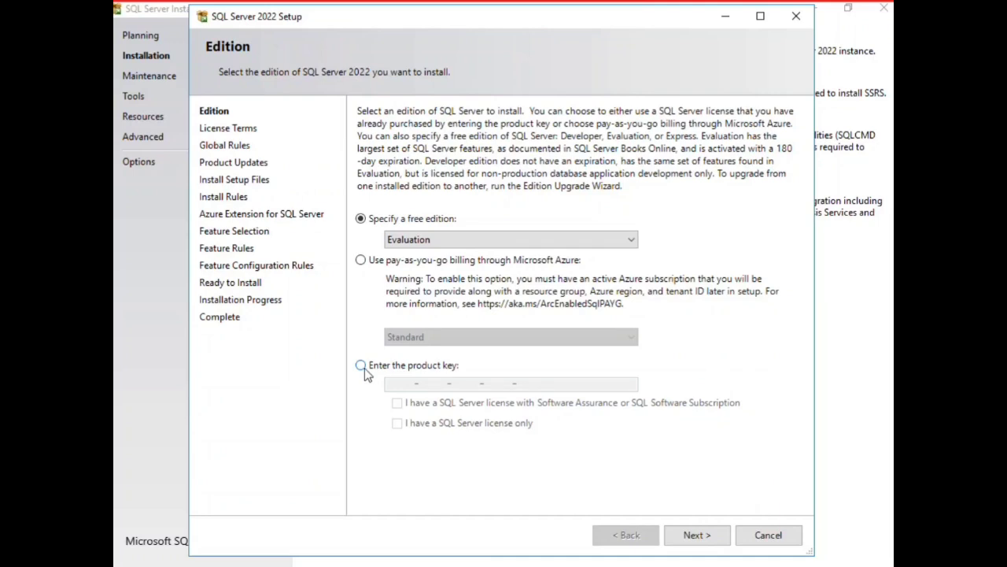
Step: Continue with the free Evaluation edition and accept the license terms
{"action": "left_click", "coordinate": [690, 537]}
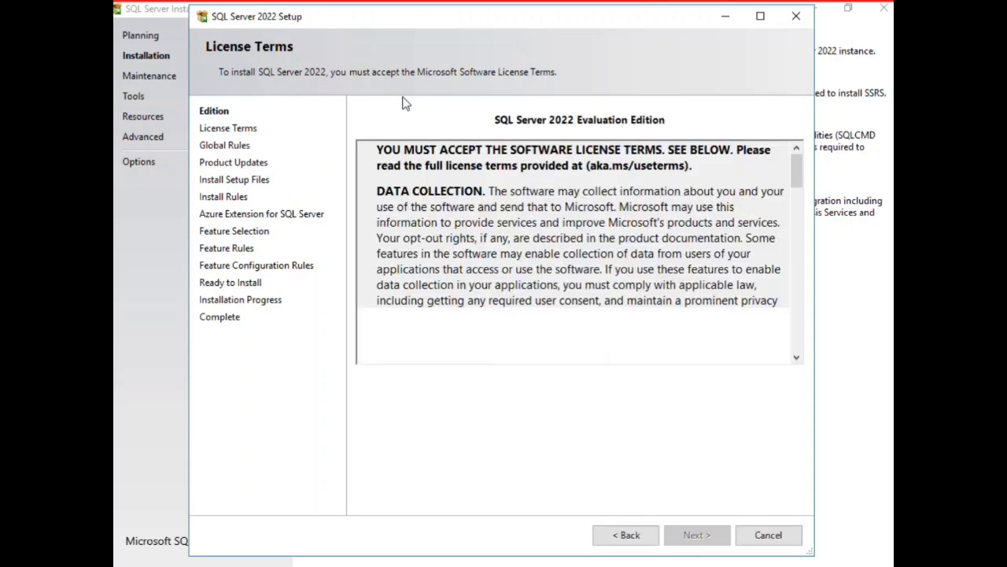
{"action": "left_click", "coordinate": [361, 419]}
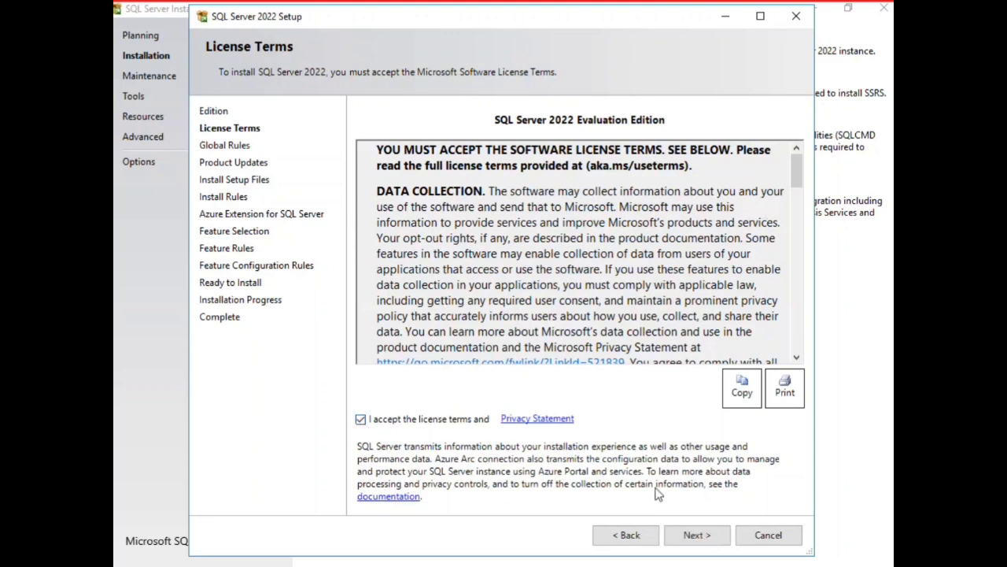
{"action": "left_click", "coordinate": [689, 537]}
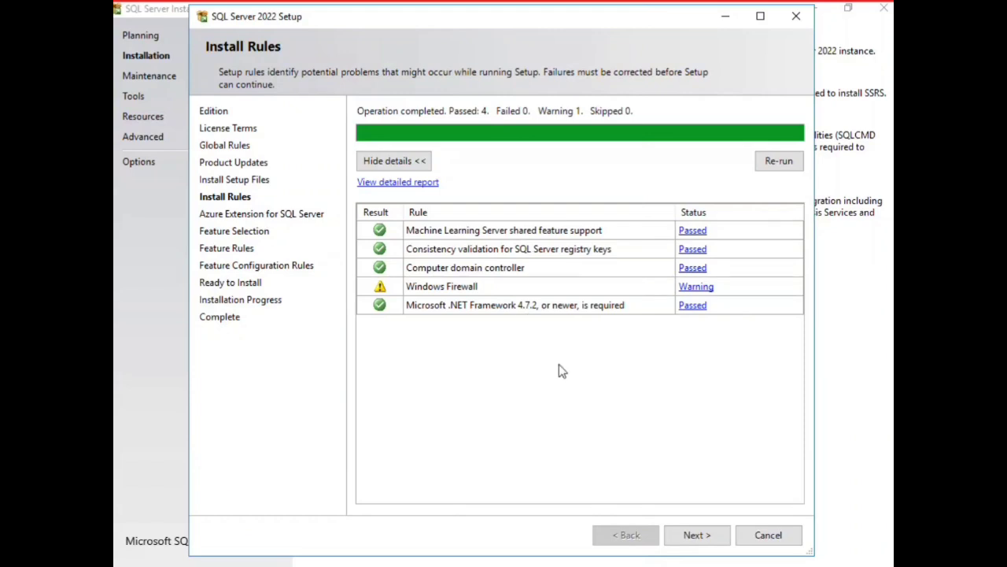
Step: Continue past the install rules and exclude the Azure Extension for SQL Server from the installation
{"action": "left_click", "coordinate": [697, 543]}
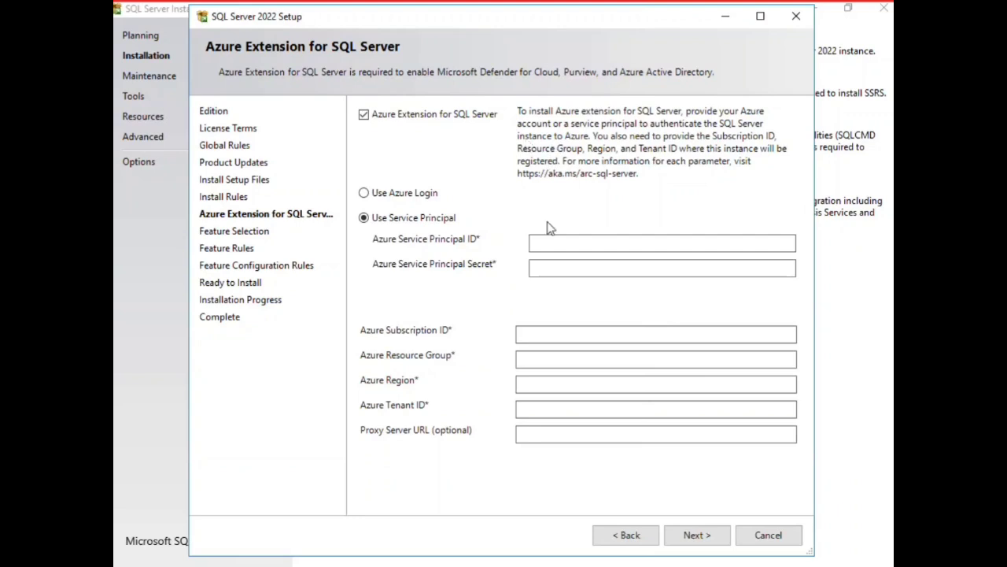
{"action": "left_click", "coordinate": [364, 114]}
{"action": "left_click", "coordinate": [696, 535]}
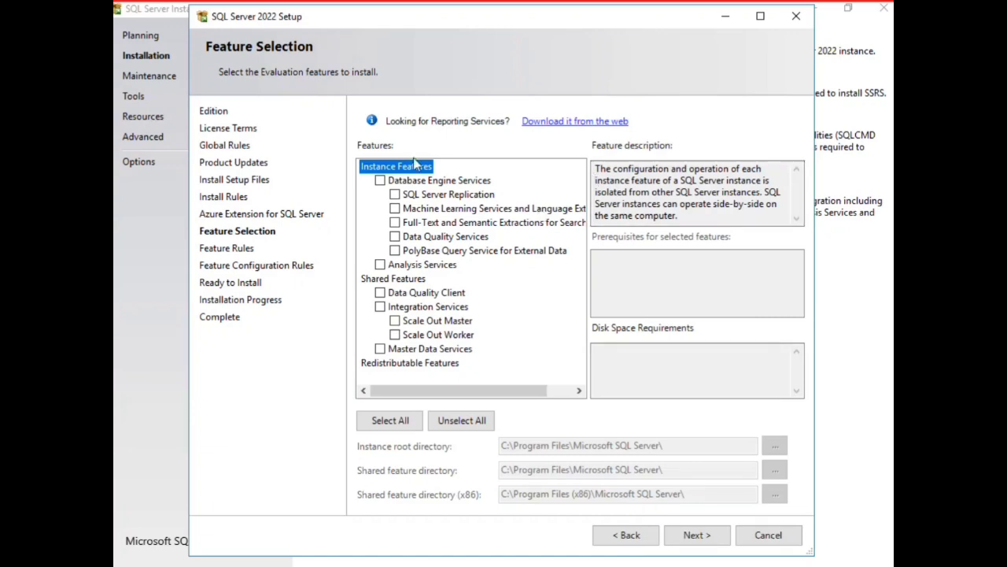
Step: Select all instance and shared features for installation and continue with the default directories
{"action": "left_click", "coordinate": [380, 180]}
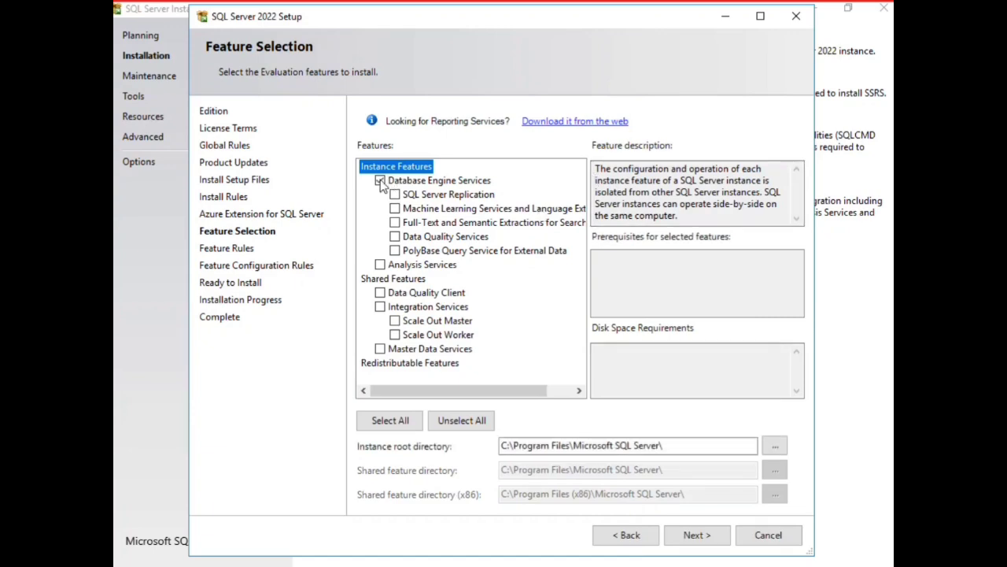
{"action": "left_click", "coordinate": [394, 195]}
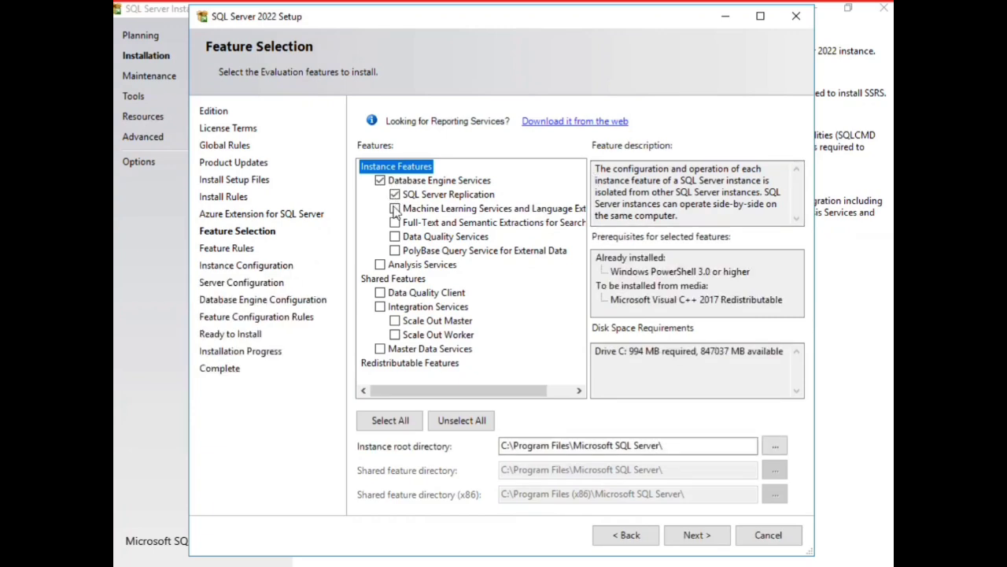
{"action": "left_click", "coordinate": [394, 209]}
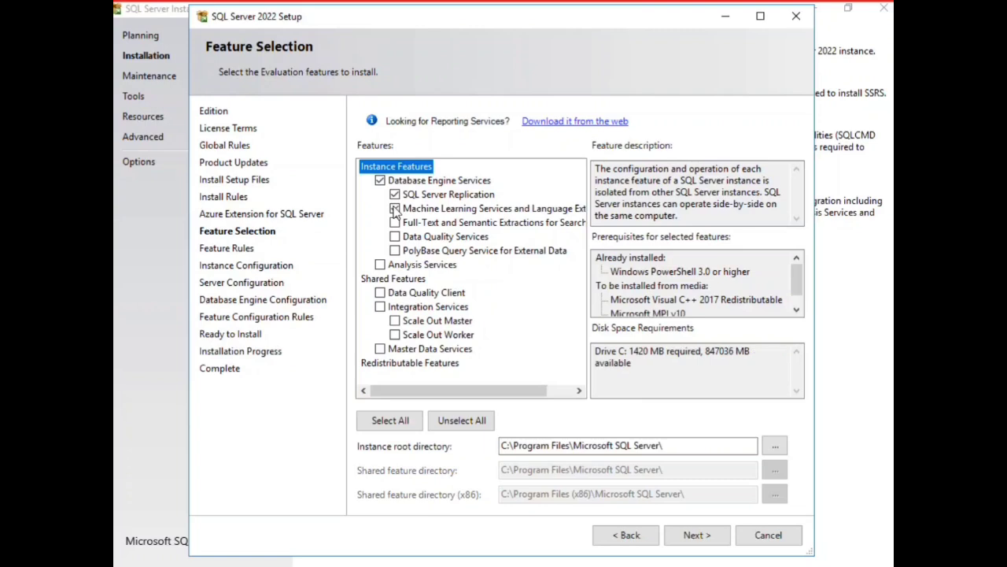
{"action": "left_click", "coordinate": [391, 421]}
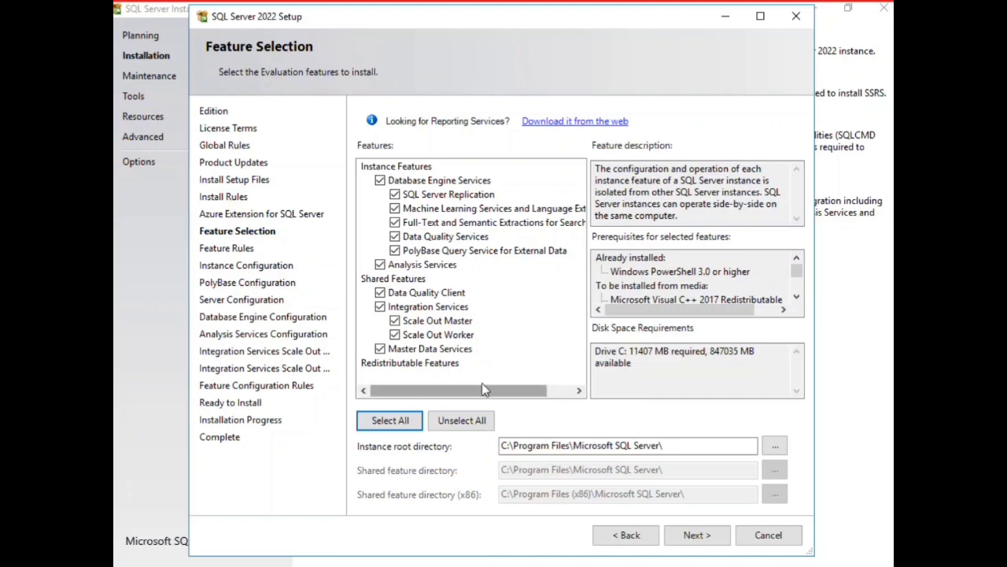
{"action": "left_click", "coordinate": [700, 537]}
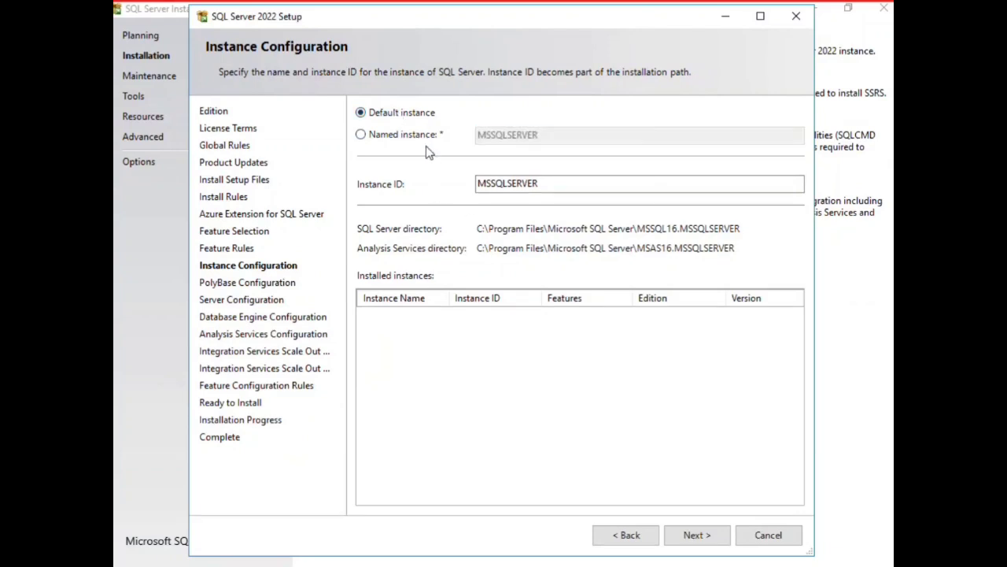
{"action": "left_click", "coordinate": [697, 535]}
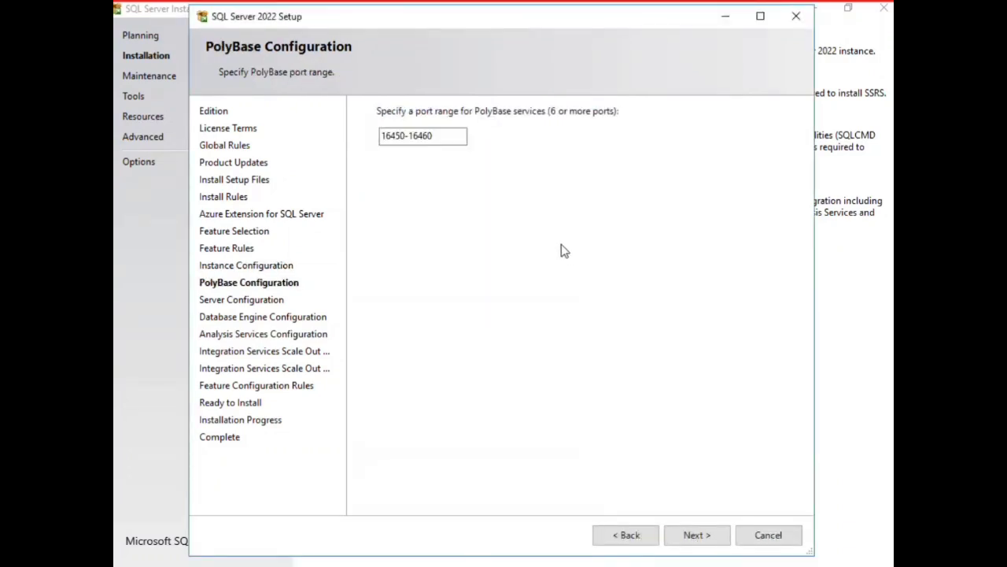
{"action": "left_click", "coordinate": [706, 533]}
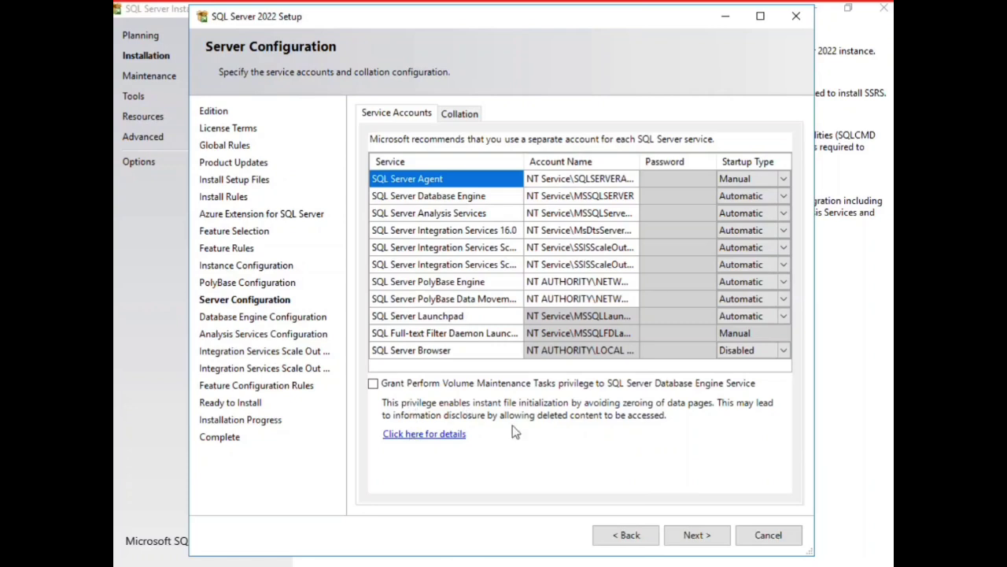
{"action": "left_click", "coordinate": [700, 535]}
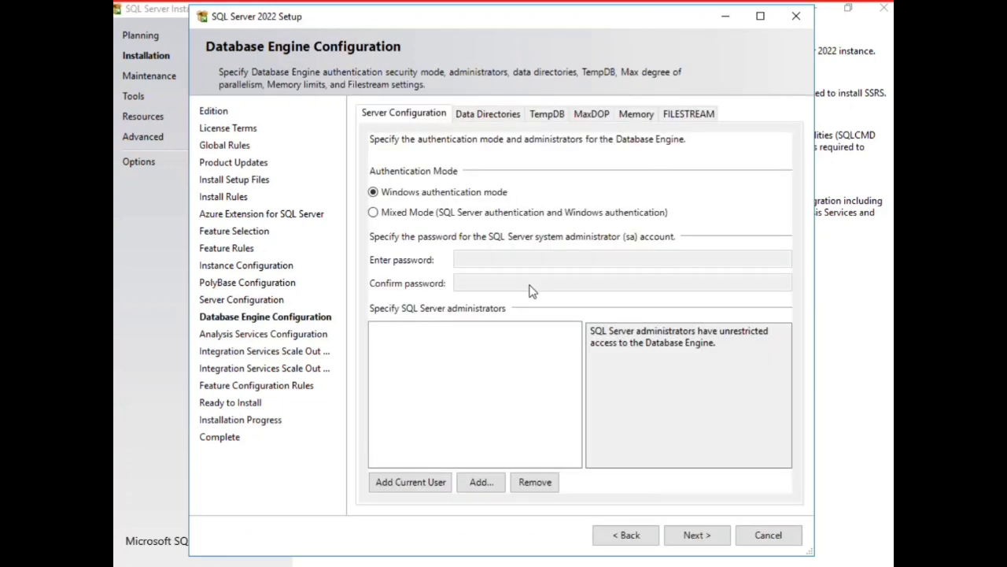
Step: Keep Windows authentication mode for the Database Engine and add the current user as a SQL Server administrator
{"action": "left_click", "coordinate": [695, 543]}
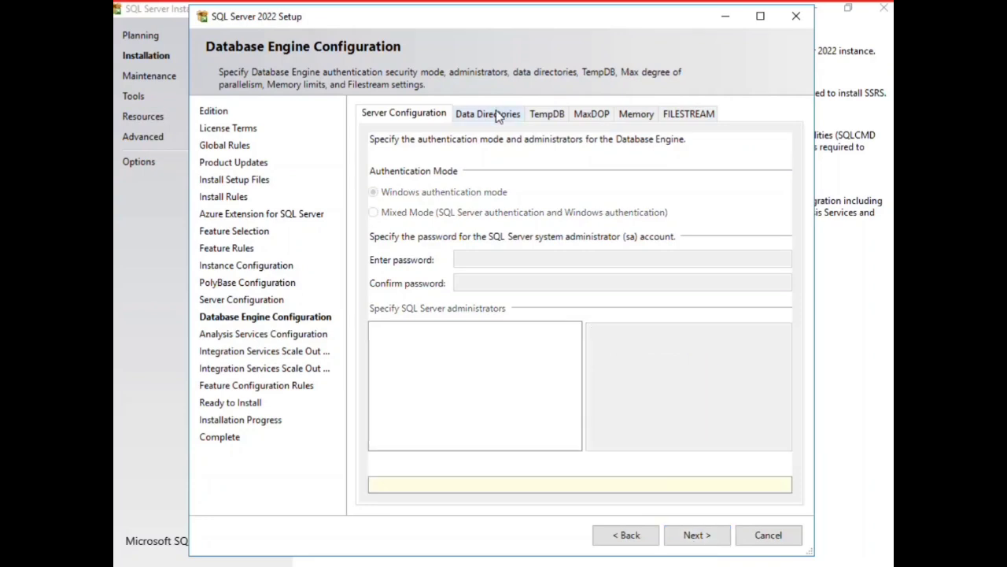
{"action": "left_click", "coordinate": [497, 115]}
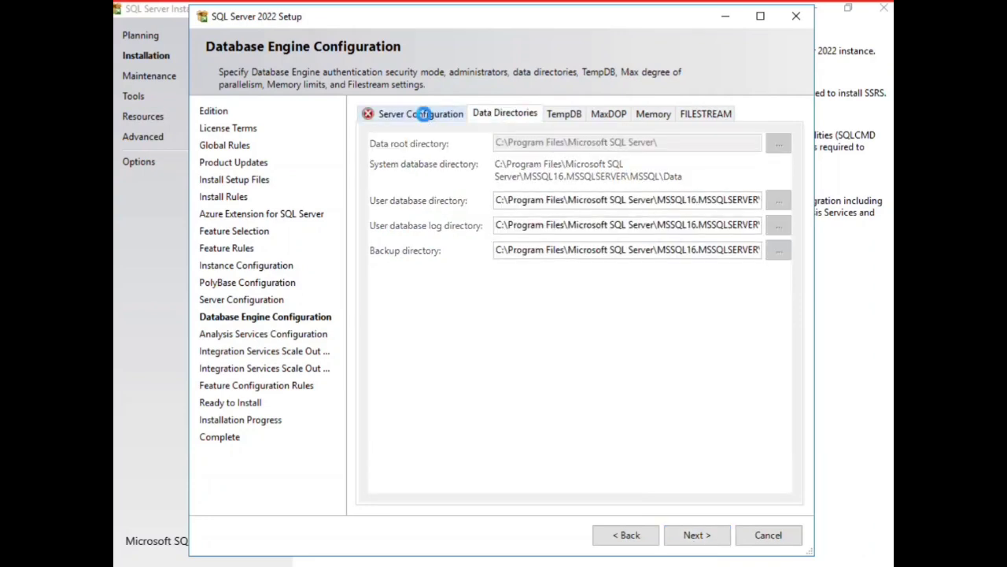
{"action": "left_click", "coordinate": [424, 114]}
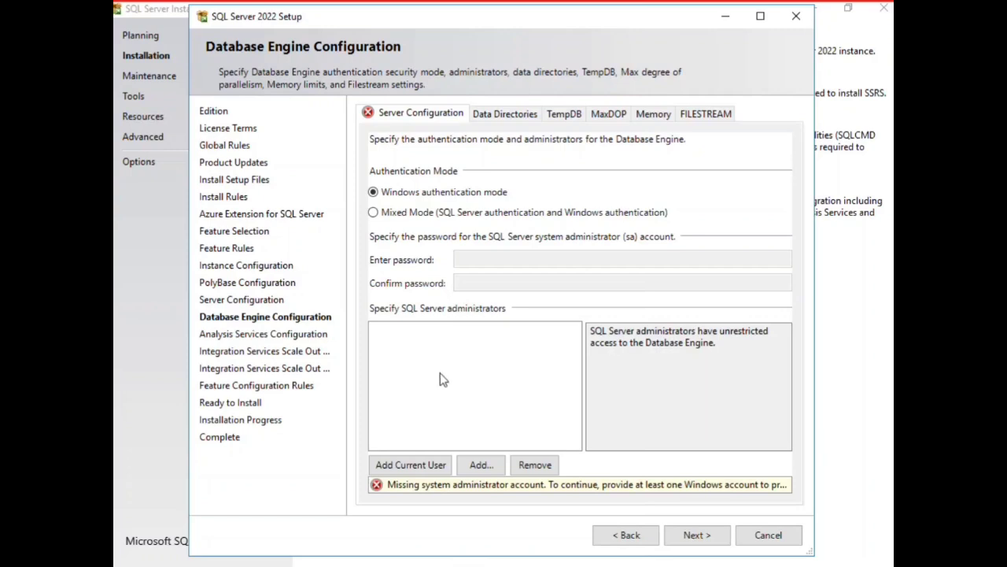
{"action": "left_click", "coordinate": [430, 465]}
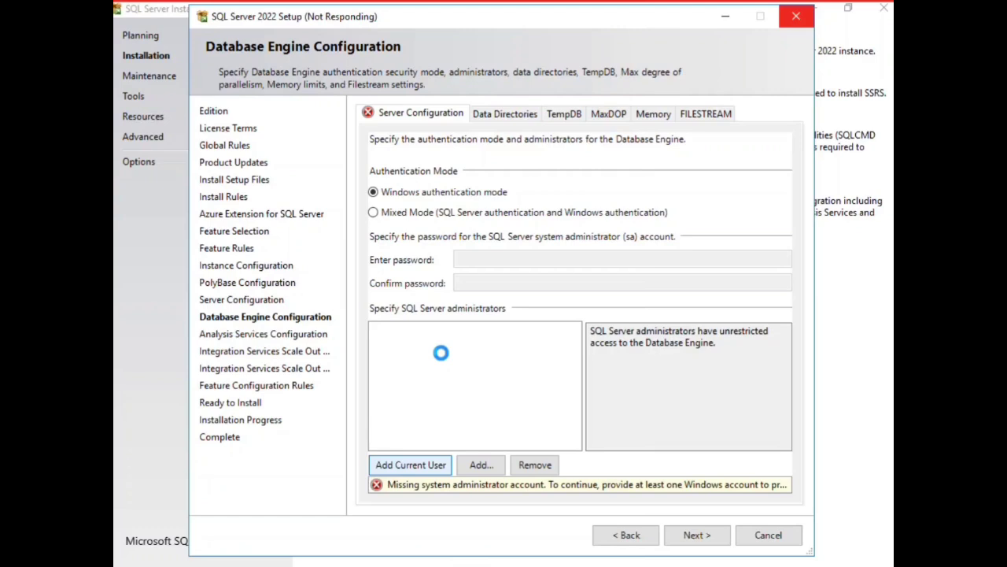
Step: Review the Data Directories, TempDB, MaxDOP, Memory and FILESTREAM settings and continue with the Database Engine defaults
{"action": "left_click", "coordinate": [485, 114]}
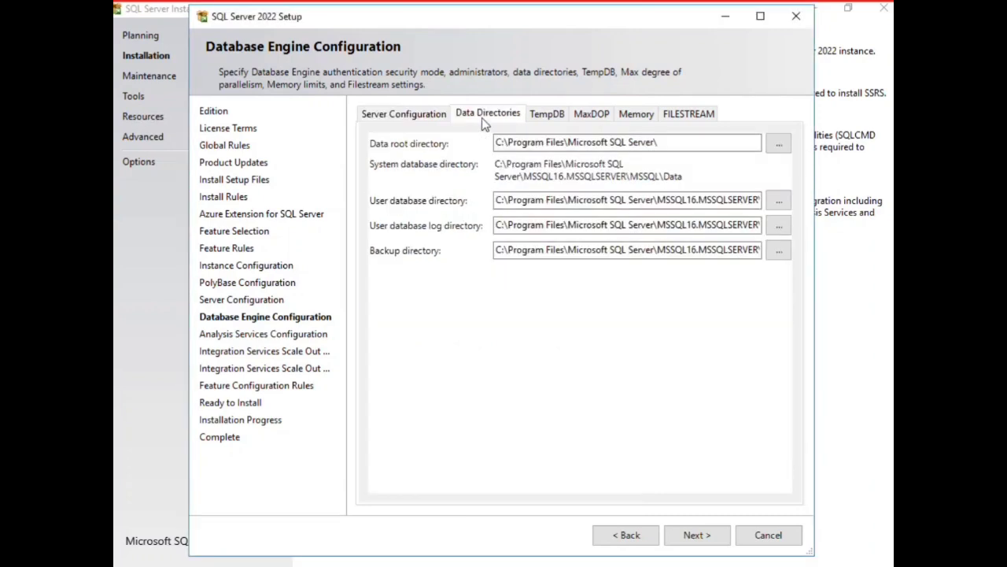
{"action": "left_click", "coordinate": [547, 113]}
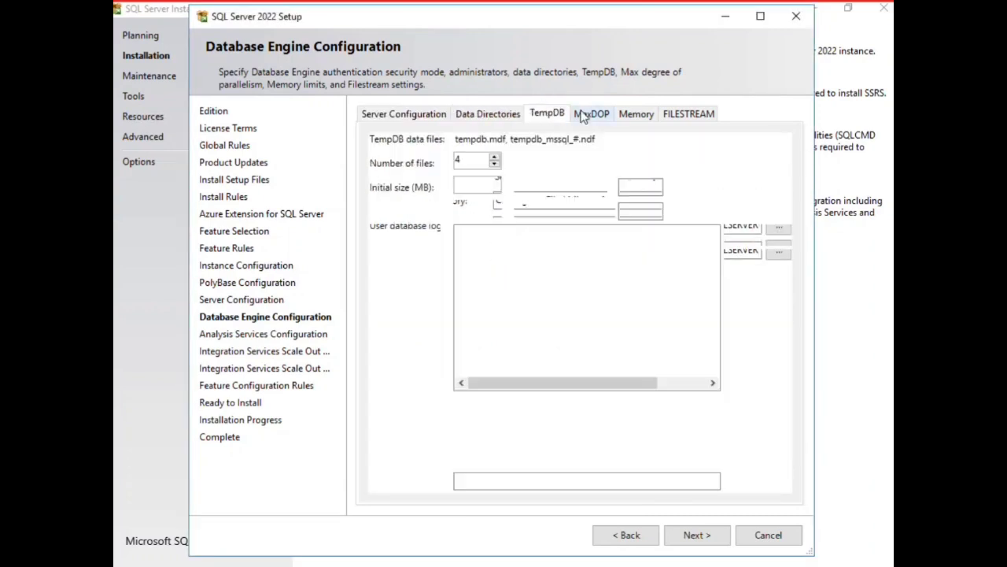
{"action": "left_click", "coordinate": [584, 113]}
{"action": "left_click", "coordinate": [637, 115]}
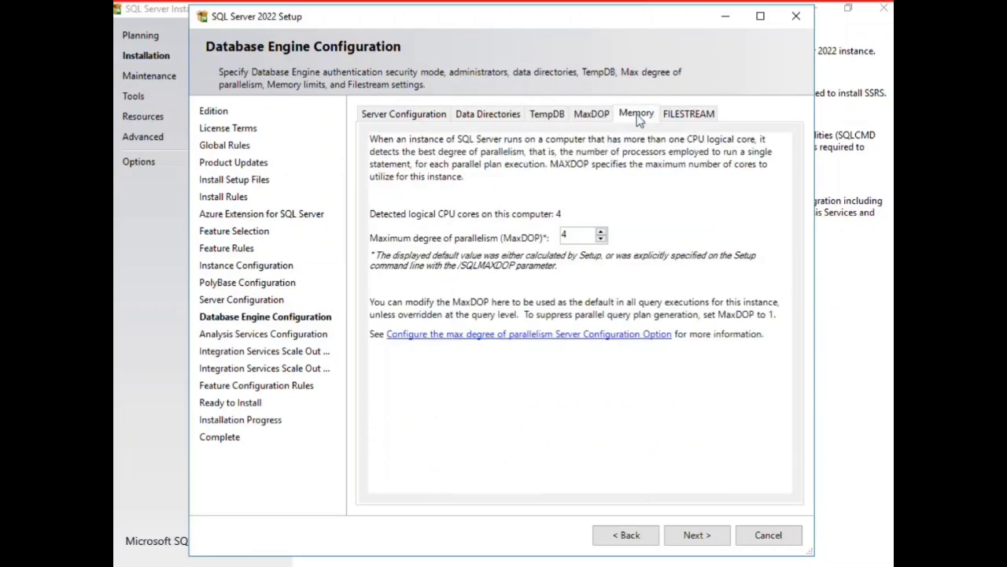
{"action": "left_click", "coordinate": [683, 115]}
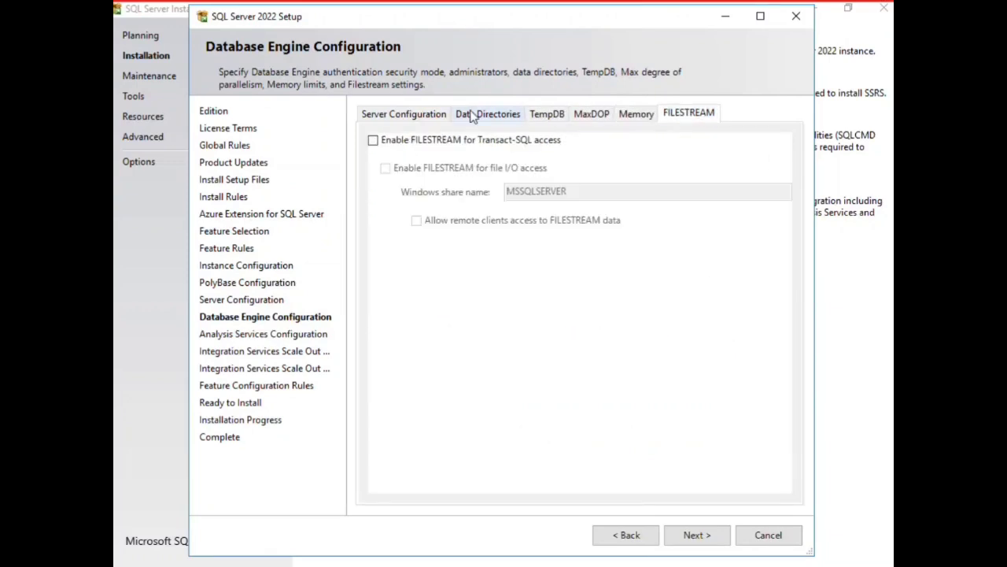
{"action": "left_click", "coordinate": [402, 114]}
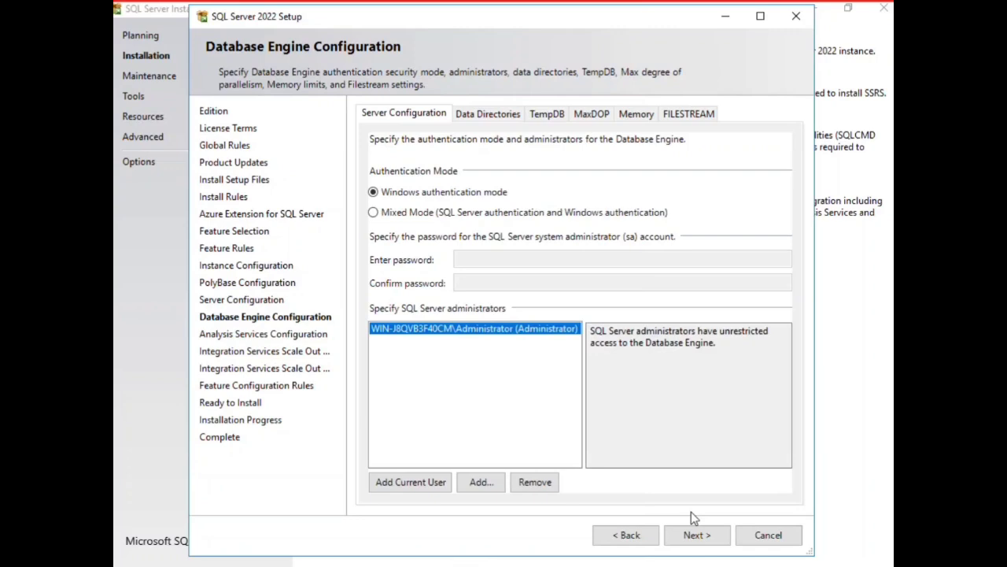
{"action": "left_click", "coordinate": [697, 537]}
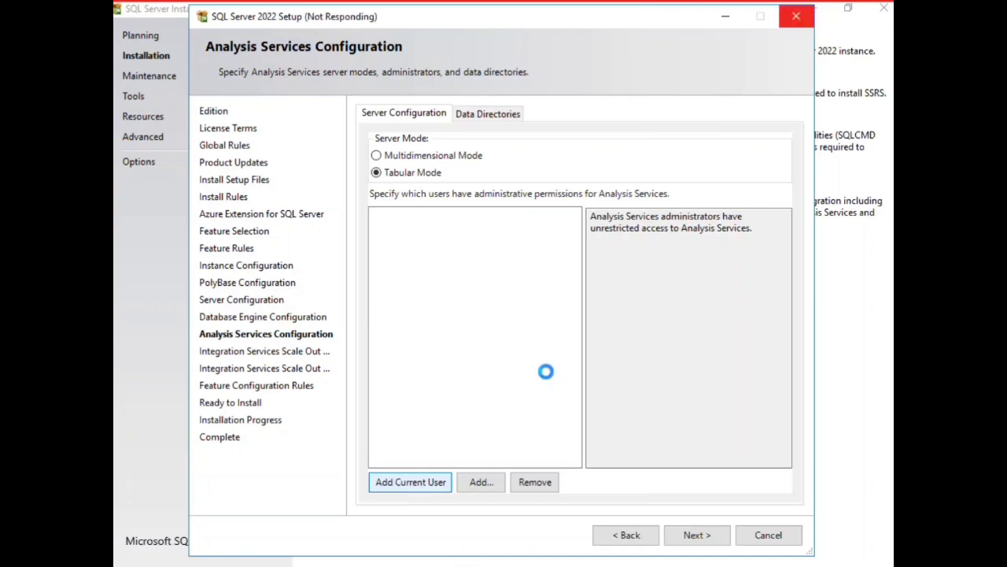
Step: Add the current user as administrator for Tabular Mode Analysis Services and accept Scale Out master port 8391, a new SSL certificate and the default worker endpoint
{"action": "left_click", "coordinate": [699, 536]}
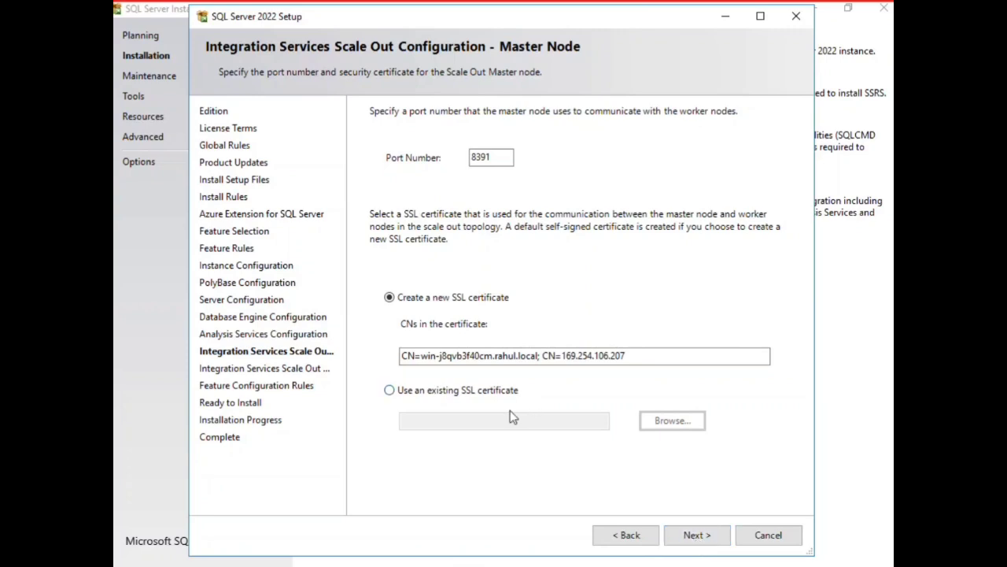
{"action": "left_click", "coordinate": [687, 533]}
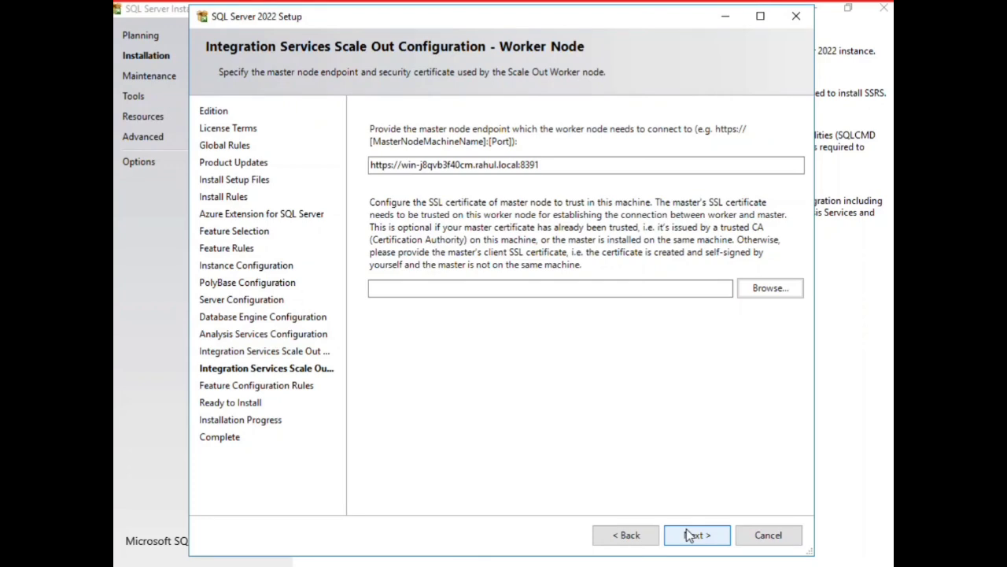
{"action": "left_click", "coordinate": [689, 535]}
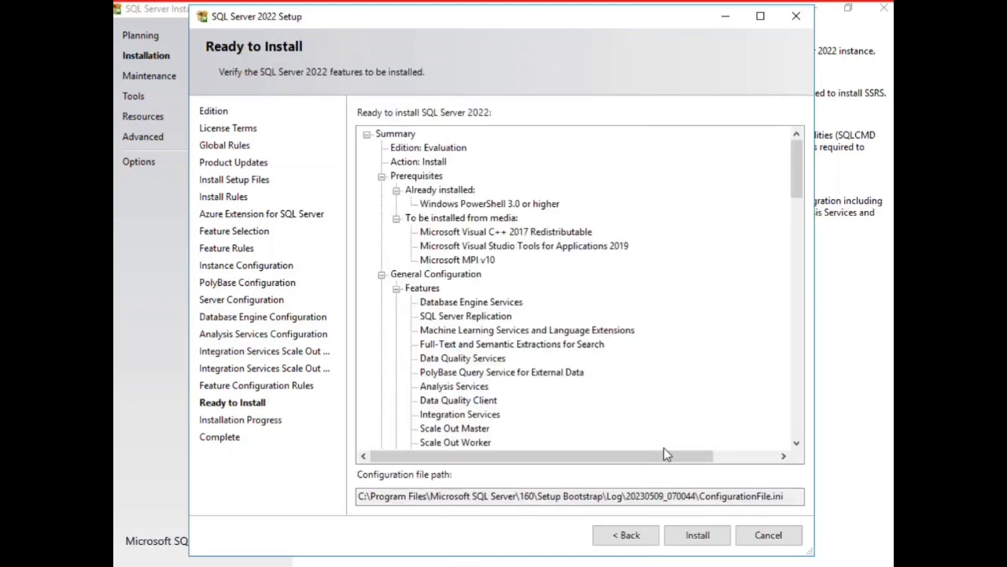
Step: Install SQL Server 2022 with the summarized configuration and check the installation status of the features
{"action": "left_click", "coordinate": [697, 543]}
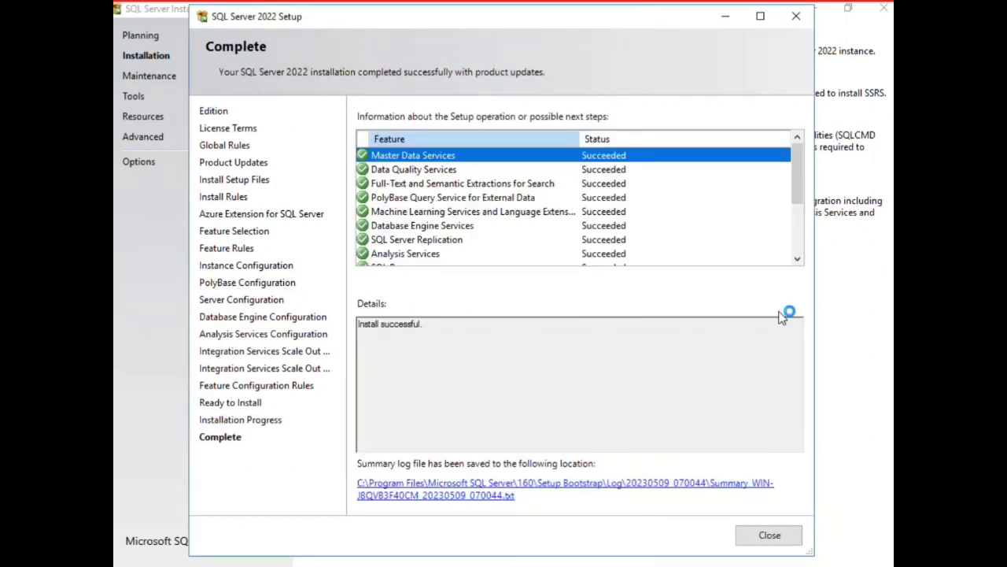
{"action": "left_click", "coordinate": [794, 189]}
{"action": "left_click_drag", "start_coordinate": [796, 192], "coordinate": [798, 160]}
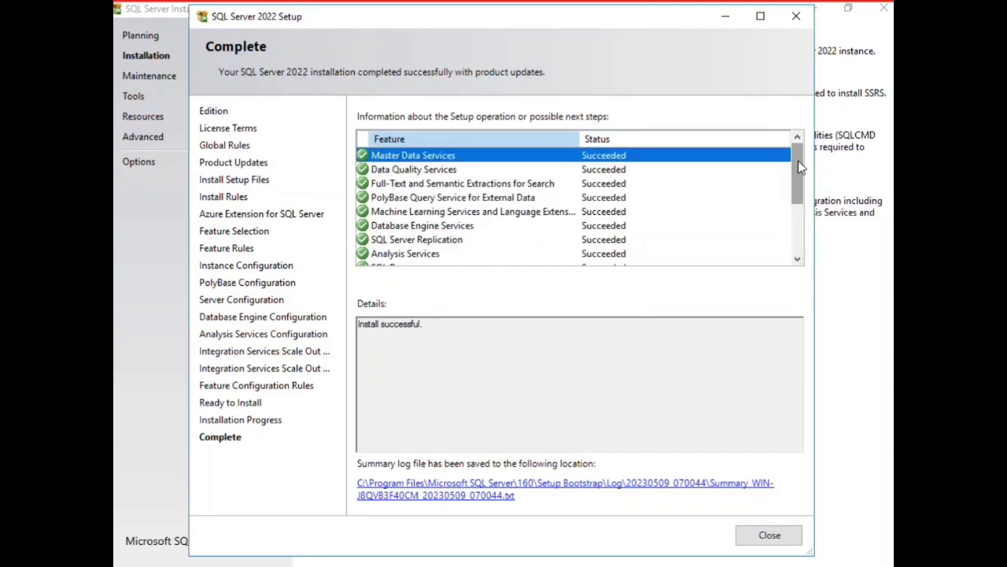